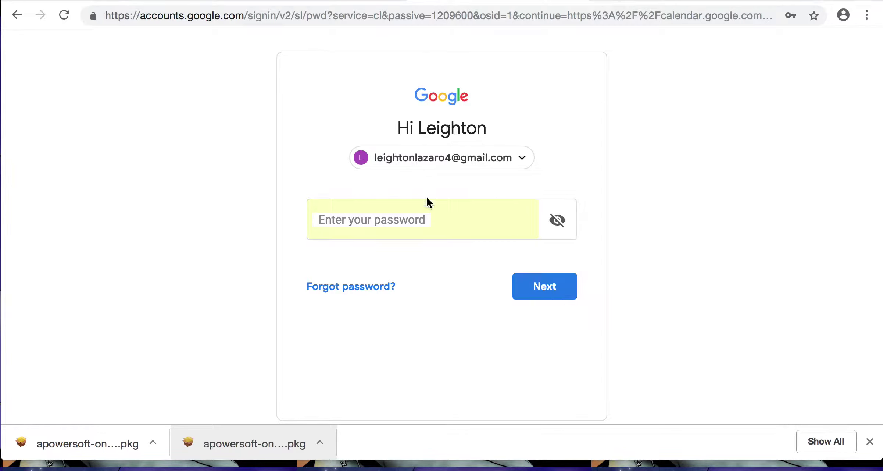
Sign in with the saved password and load Calendar on the week of January 20–26, 2019.
{"action": "left_click", "coordinate": [430, 221]}
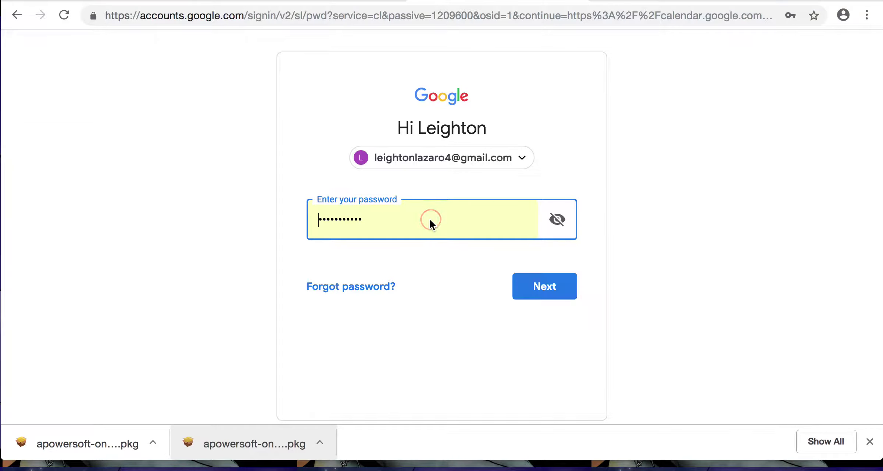
{"action": "left_click", "coordinate": [543, 288]}
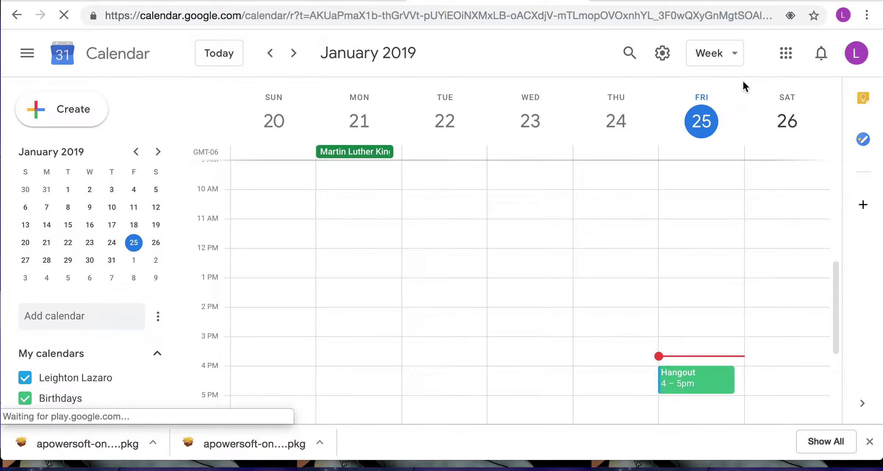
Switch to Day view and advance two days to Sunday, January 27.
{"action": "left_click", "coordinate": [738, 55]}
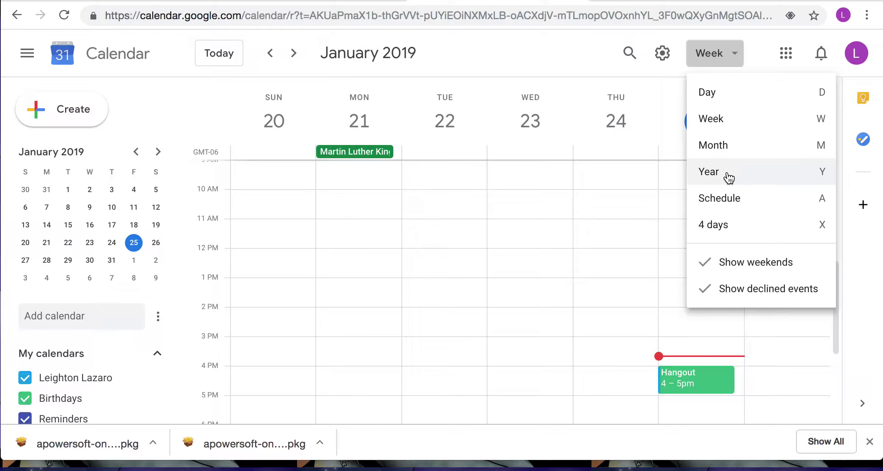
{"action": "left_click", "coordinate": [728, 53]}
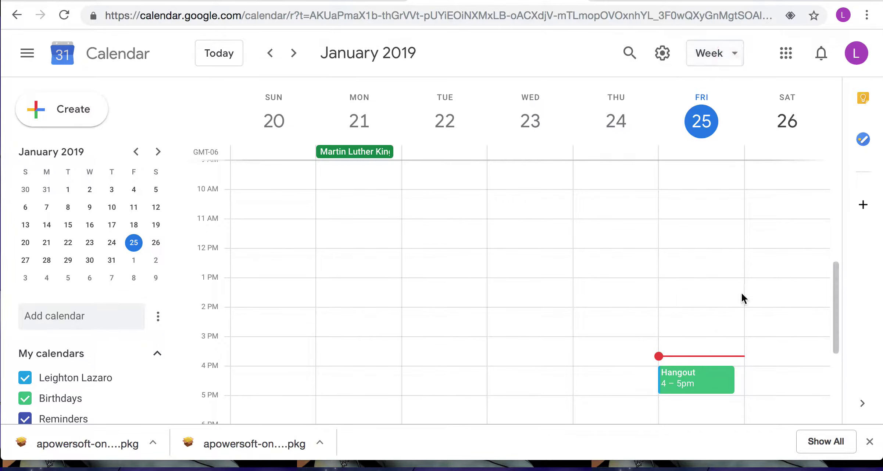
{"action": "scroll", "coordinate": [741, 295], "scroll_direction": "up", "scroll_amount": 2}
{"action": "scroll", "coordinate": [741, 295], "scroll_direction": "down", "scroll_amount": 4}
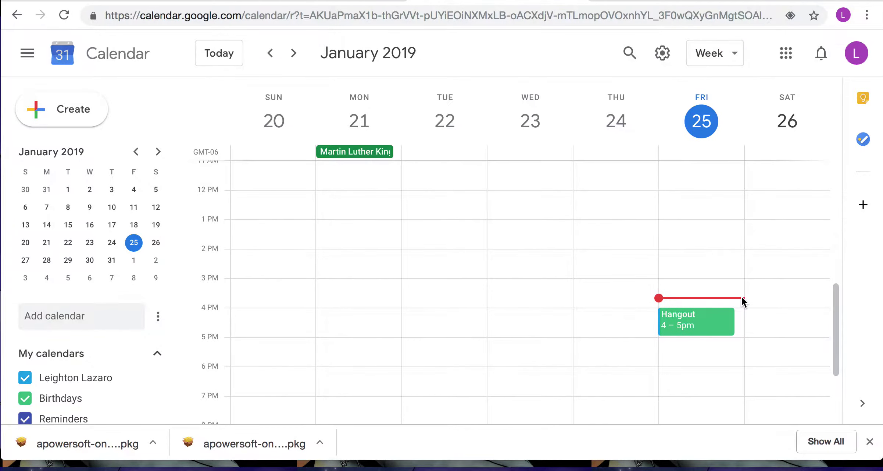
{"action": "left_click", "coordinate": [736, 54]}
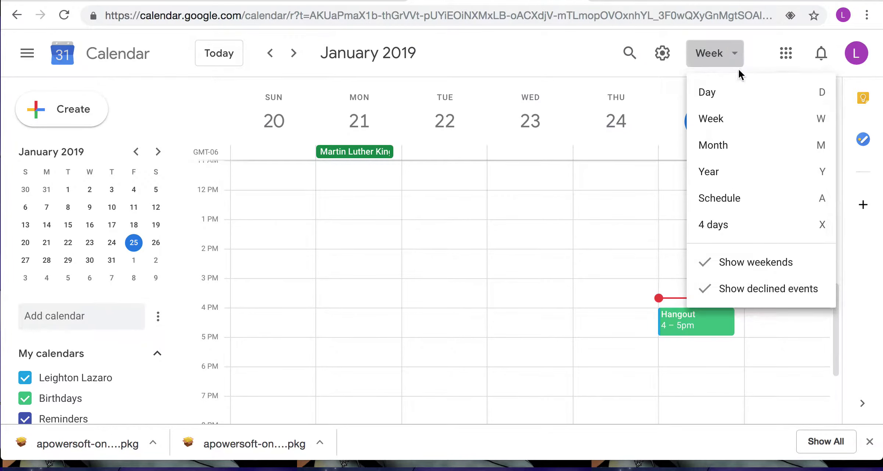
{"action": "left_click", "coordinate": [726, 93]}
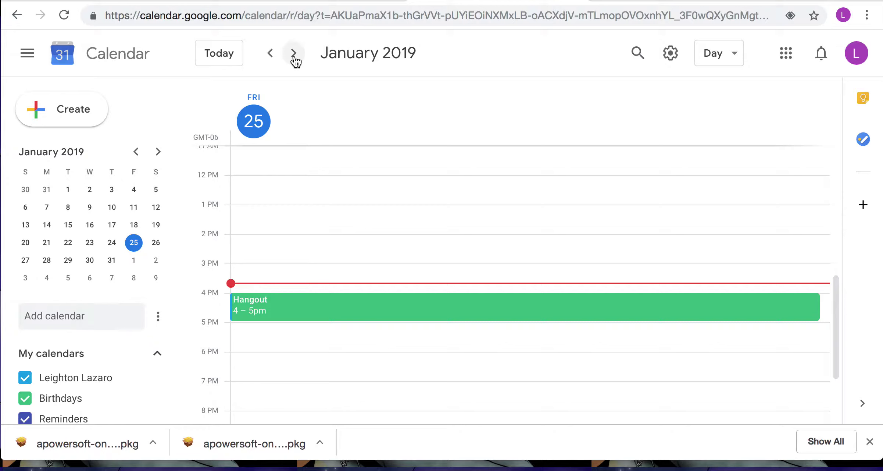
{"action": "left_click", "coordinate": [294, 55]}
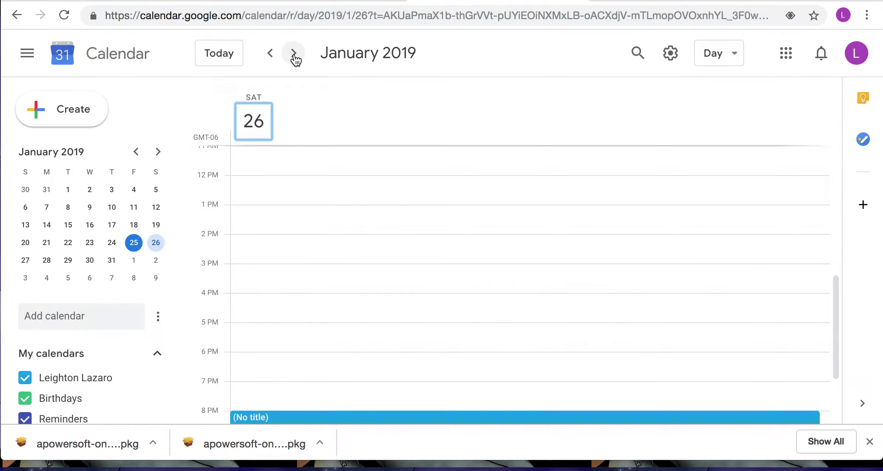
{"action": "left_click", "coordinate": [295, 55]}
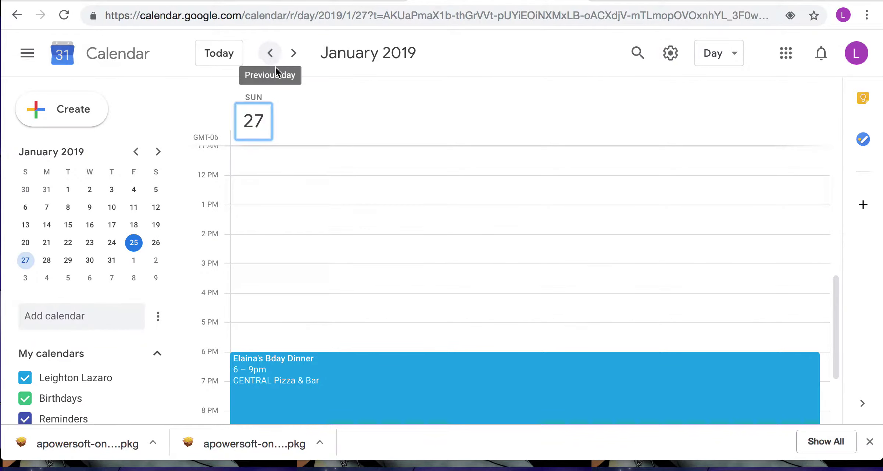
Return to Week view, now showing January 27 – February 2, 2019.
{"action": "scroll", "coordinate": [282, 167], "scroll_direction": "down", "scroll_amount": 3}
{"action": "left_click", "coordinate": [737, 58]}
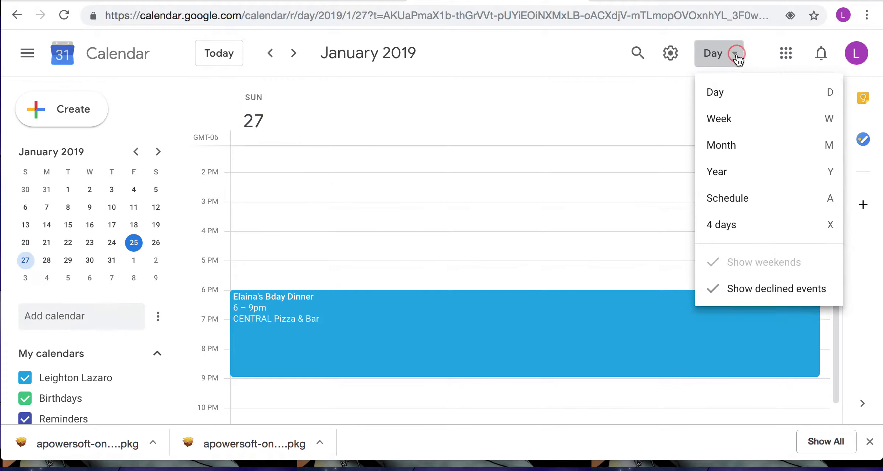
{"action": "left_click", "coordinate": [713, 120]}
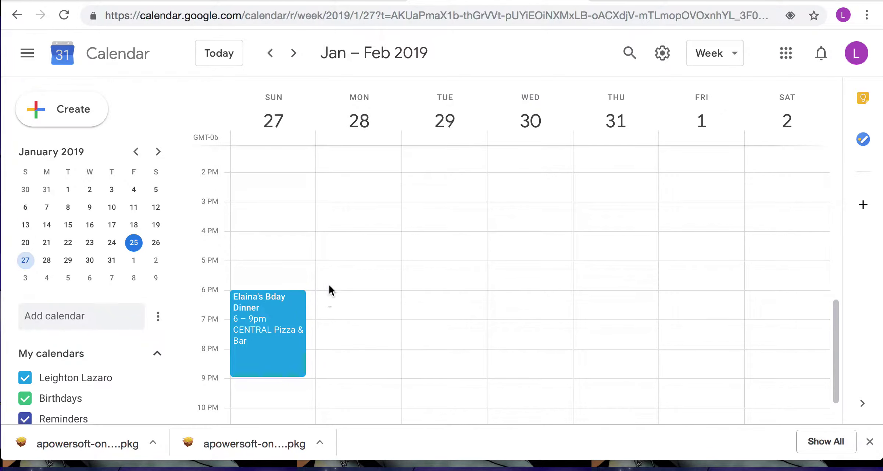
Quick-create and save a lunch event titled with a friend's name, Monday January 28, 11:30am–12:30pm.
{"action": "scroll", "coordinate": [437, 256], "scroll_direction": "up", "scroll_amount": 5}
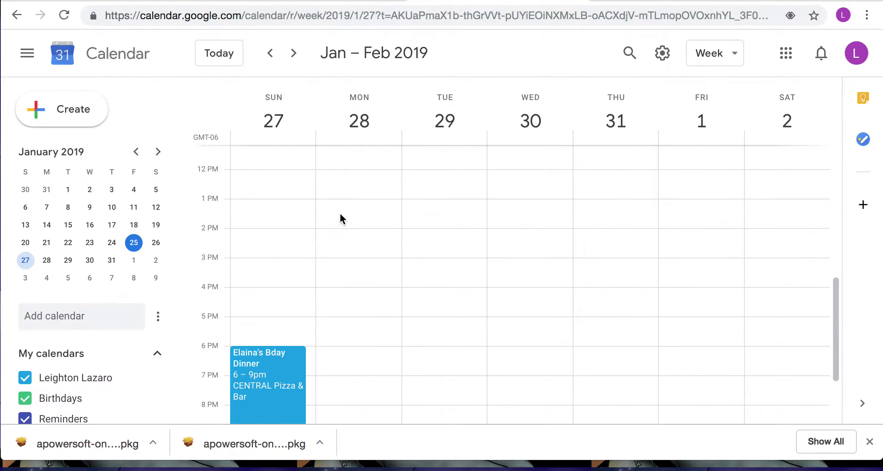
{"action": "left_click", "coordinate": [354, 222]}
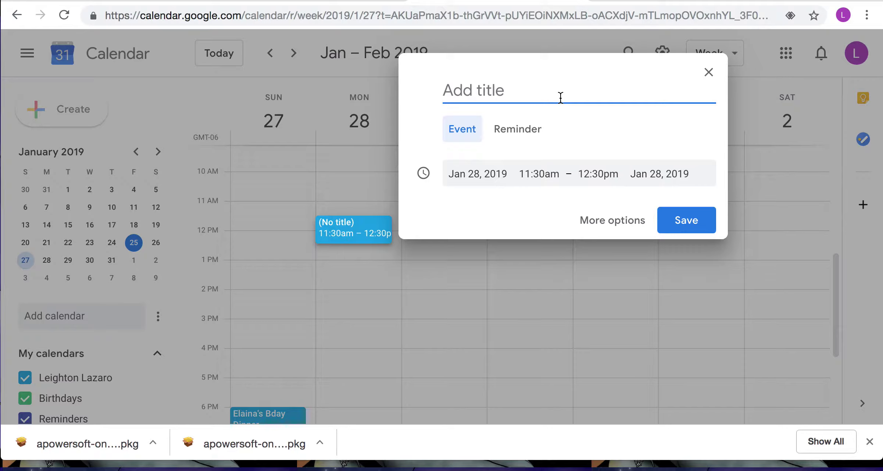
{"action": "type", "text": "Lunch "}
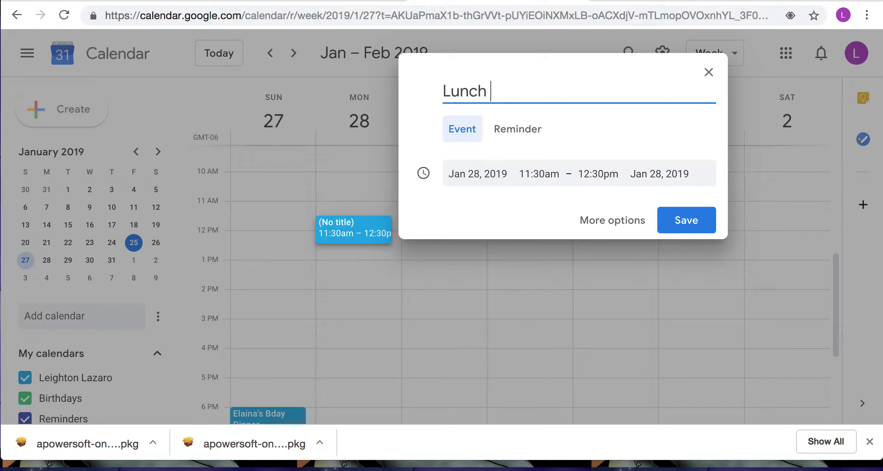
{"action": "type", "text": "with Lisa"}
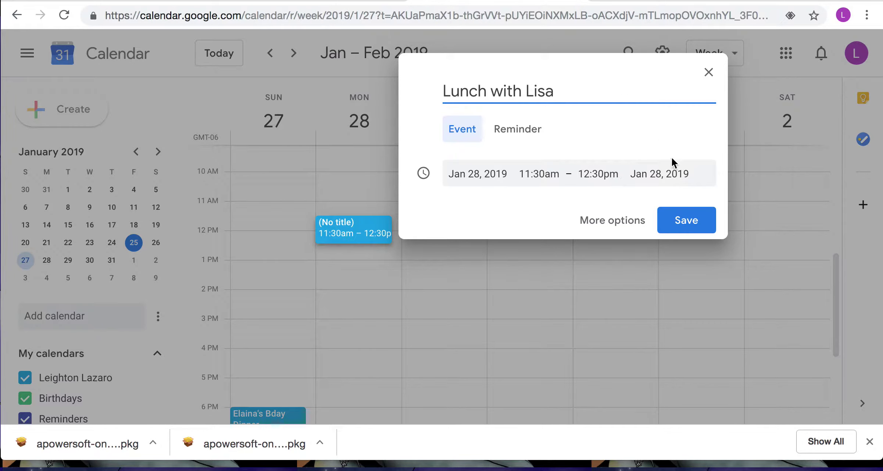
{"action": "left_click", "coordinate": [681, 220]}
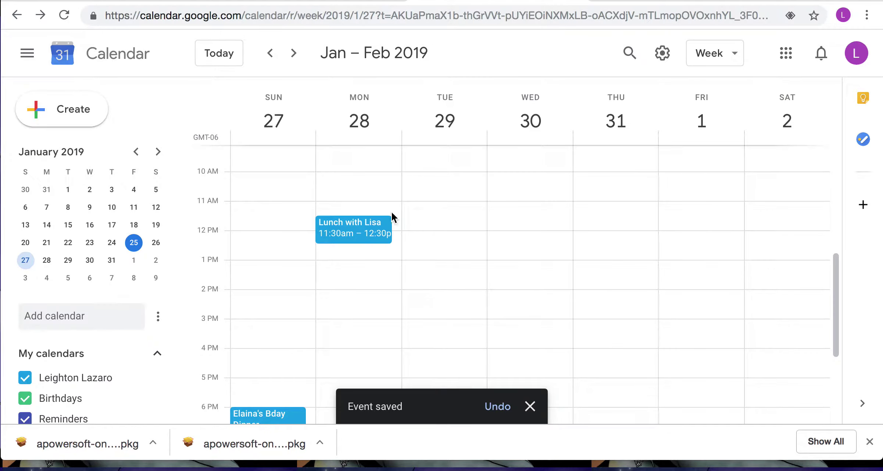
Open the lunch event's full editor and enter 'That sushi place' as its location.
{"action": "left_click", "coordinate": [368, 225]}
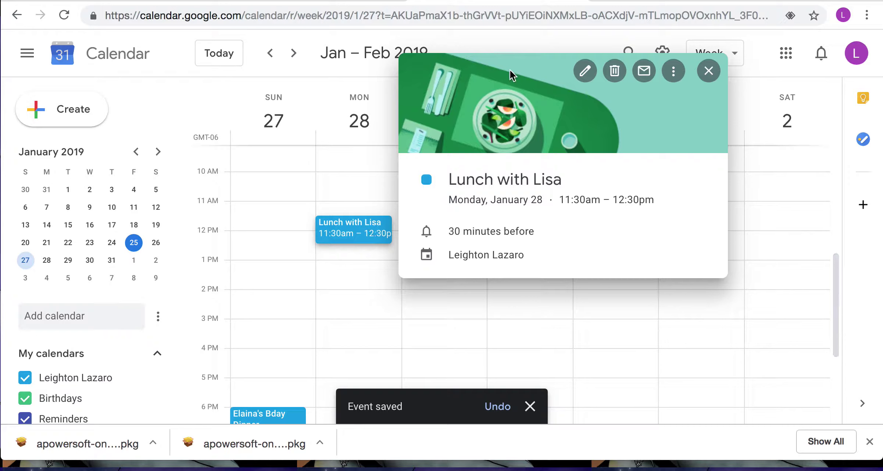
{"action": "left_click", "coordinate": [587, 73]}
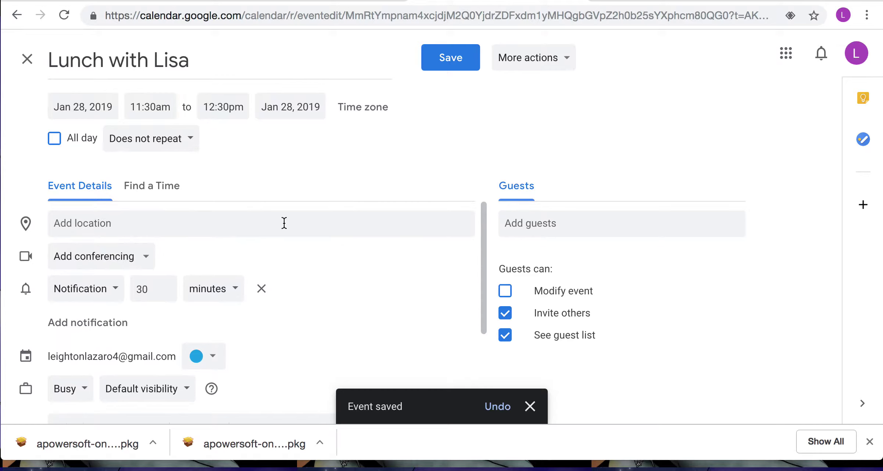
{"action": "left_click", "coordinate": [284, 222]}
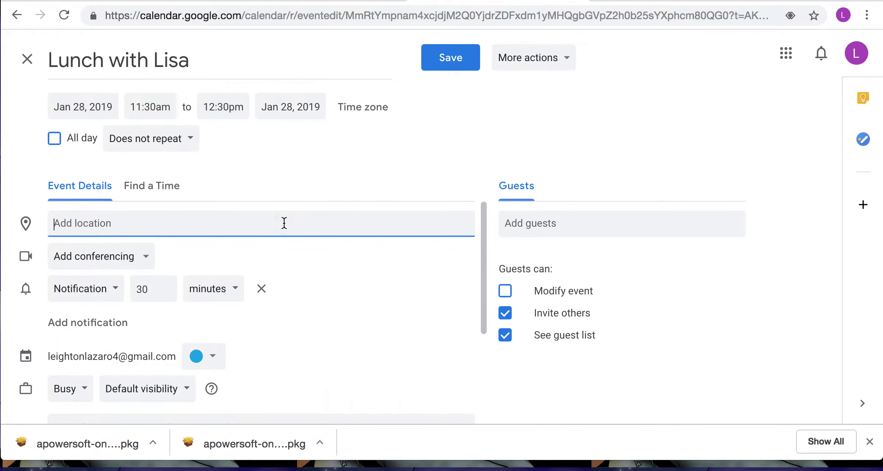
{"action": "type", "text": "That sushi"}
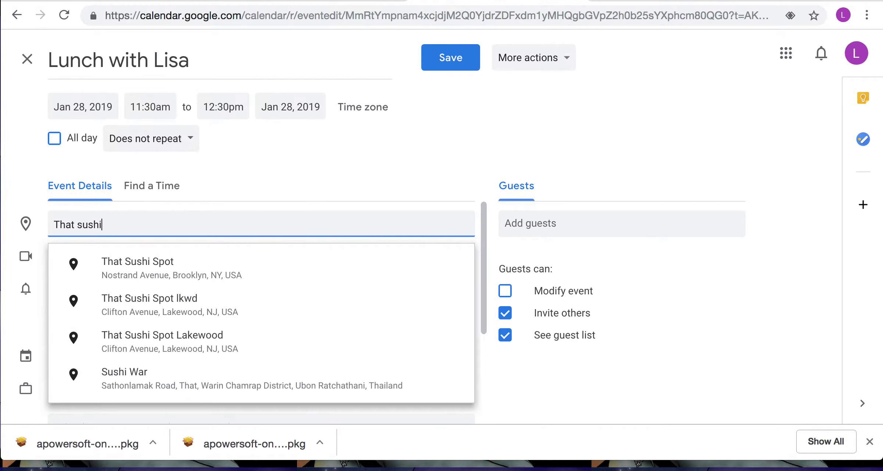
{"action": "type", "text": " place"}
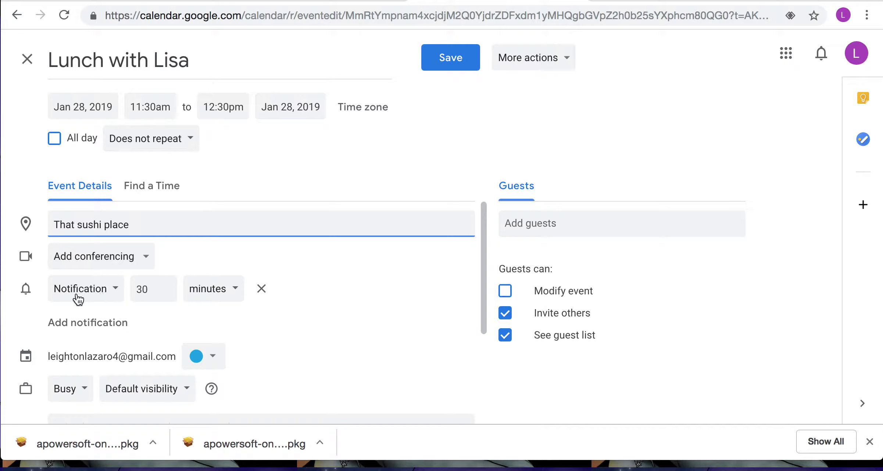
Change the lunch event's notification to 40 minutes before.
{"action": "scroll", "coordinate": [135, 300], "scroll_direction": "down", "scroll_amount": 1}
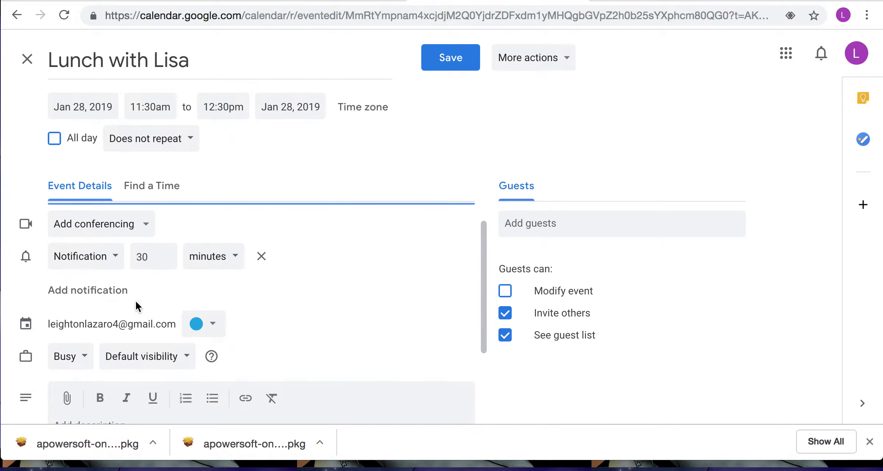
{"action": "left_click", "coordinate": [166, 254]}
{"action": "key", "text": "BackSpace"}
{"action": "type", "text": "3"}
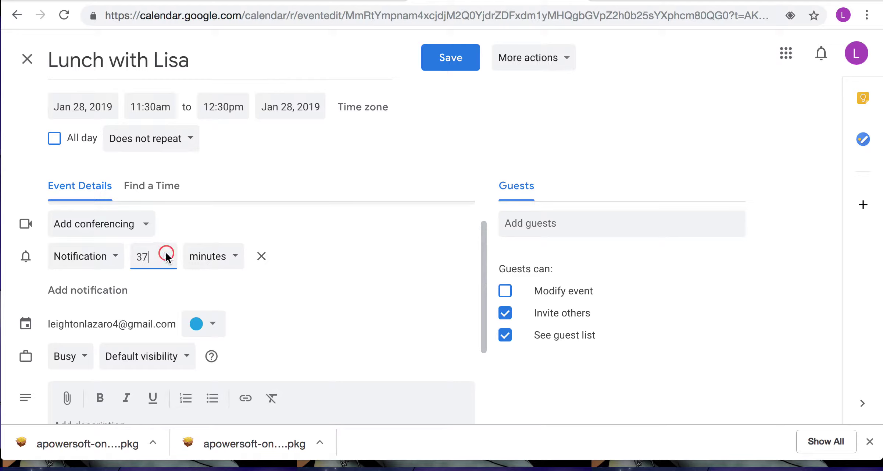
{"action": "left_click", "coordinate": [165, 252]}
Set the lunch event's colour to purple (Grape).
{"action": "scroll", "coordinate": [244, 309], "scroll_direction": "down", "scroll_amount": 2}
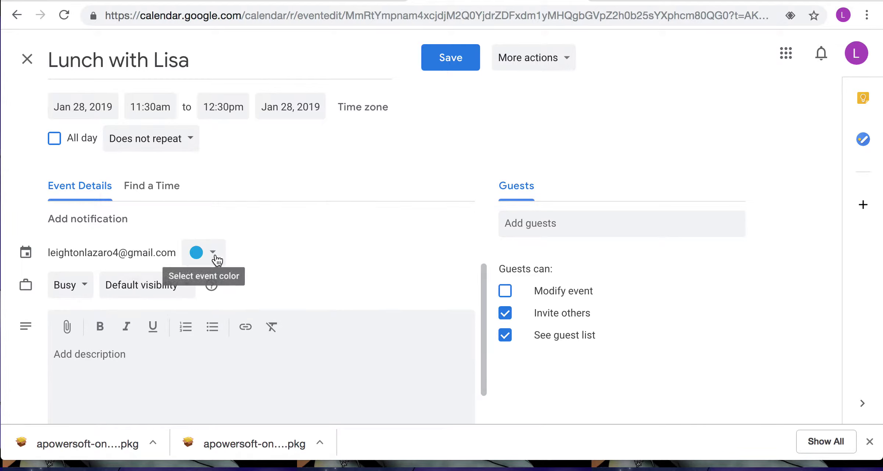
{"action": "left_click", "coordinate": [216, 255]}
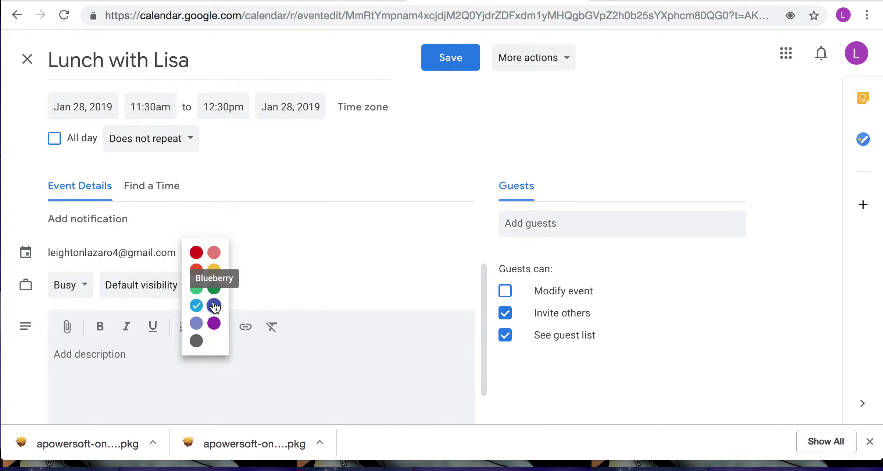
{"action": "left_click", "coordinate": [213, 322]}
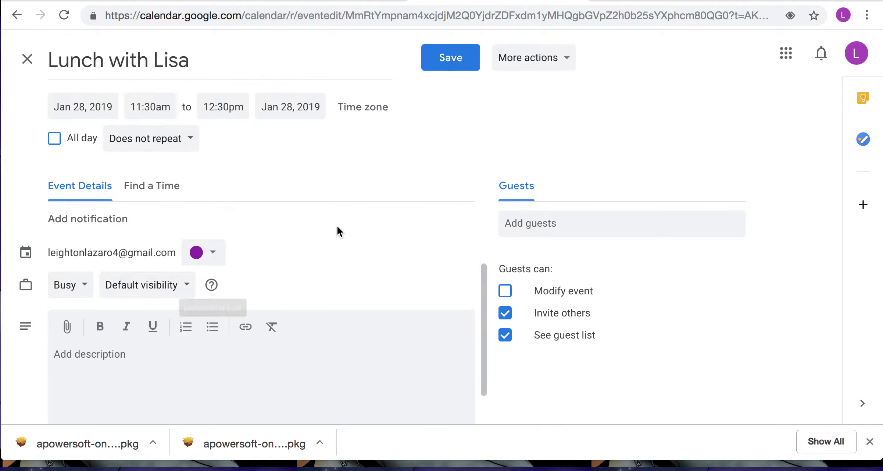
{"action": "scroll", "coordinate": [337, 228], "scroll_direction": "down", "scroll_amount": 1}
Add the description 'pick her up at 11am' and keep availability set to Busy.
{"action": "left_click", "coordinate": [224, 328]}
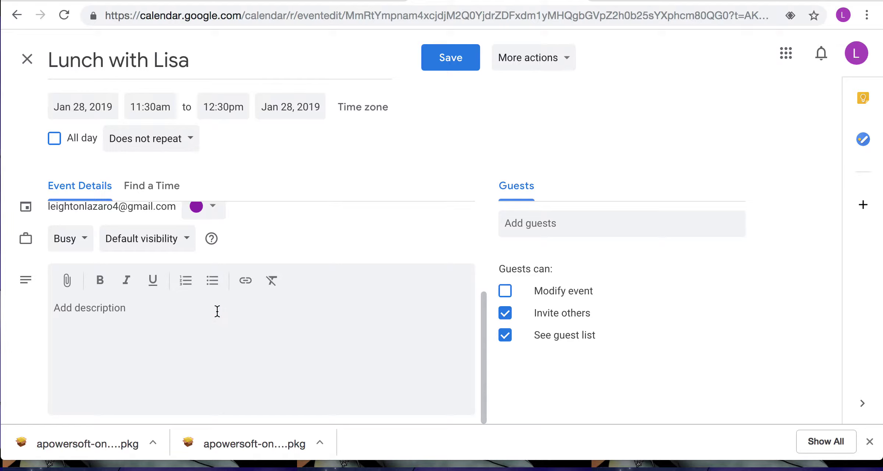
{"action": "type", "text": "pick her up"}
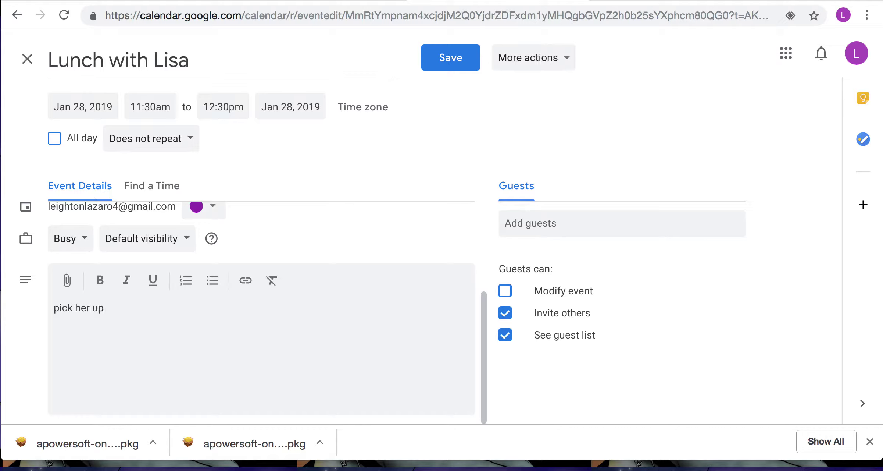
{"action": "type", "text": " at 11am"}
{"action": "scroll", "coordinate": [81, 258], "scroll_direction": "up", "scroll_amount": 1}
{"action": "left_click", "coordinate": [81, 273]}
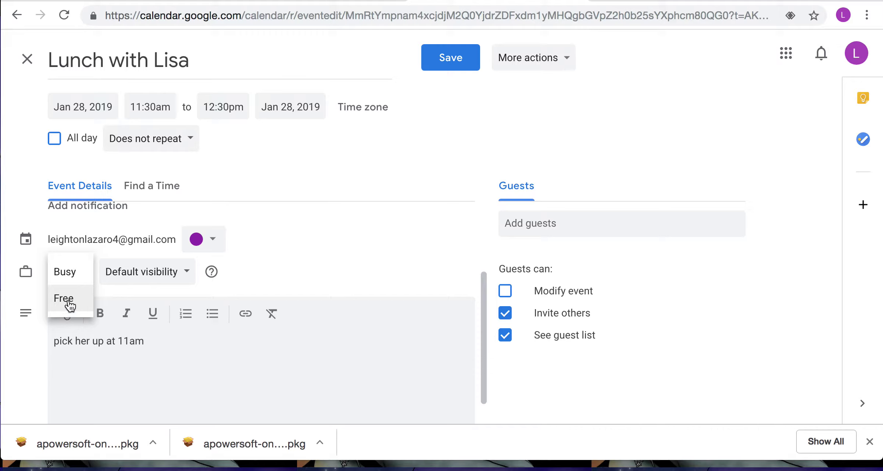
{"action": "left_click", "coordinate": [69, 277]}
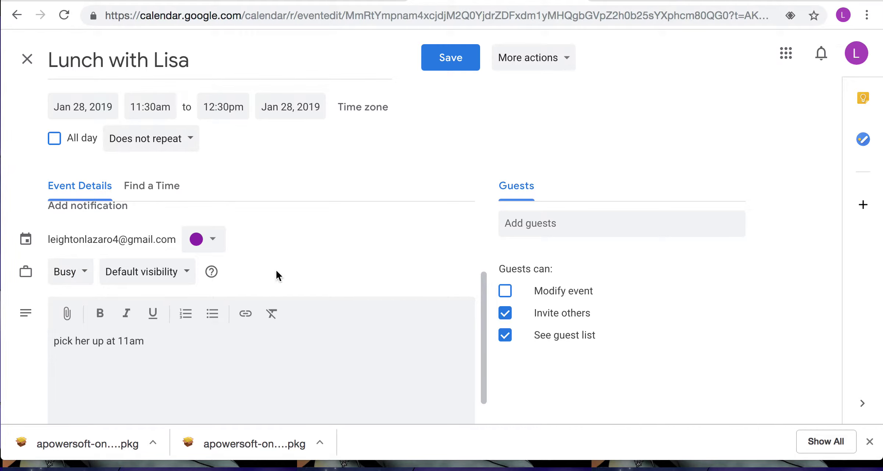
{"action": "scroll", "coordinate": [277, 270], "scroll_direction": "up", "scroll_amount": 3}
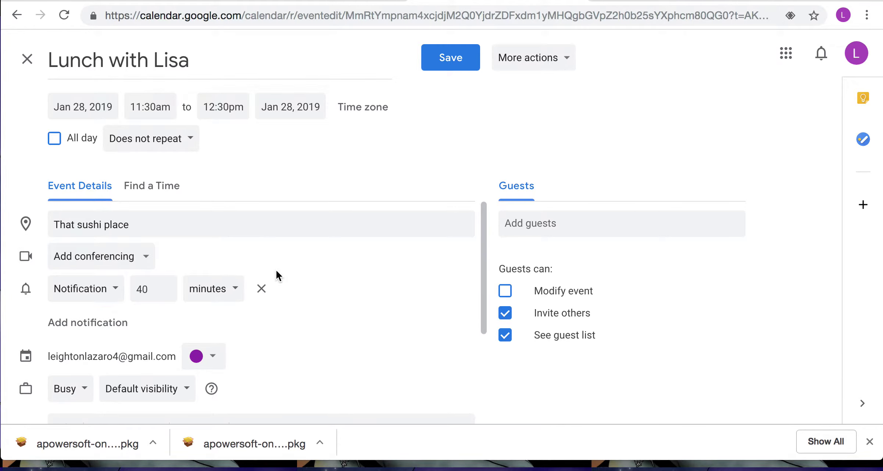
Add the guest's e-mail address and save the event without sending invitations.
{"action": "left_click", "coordinate": [540, 223]}
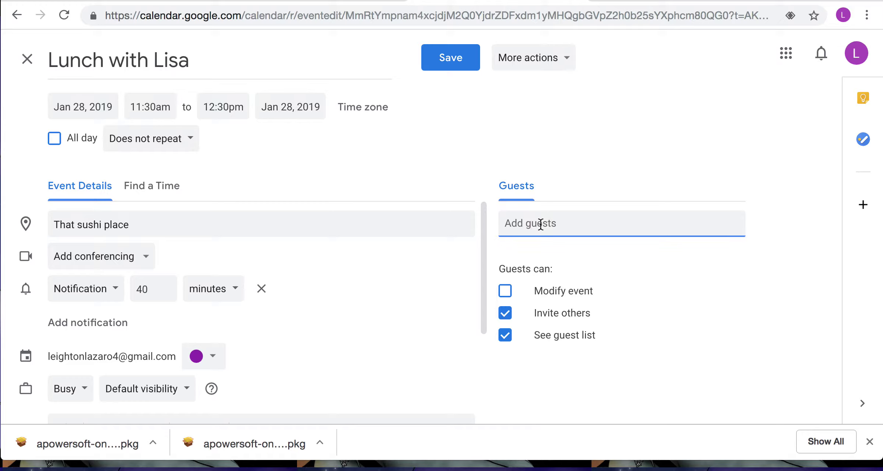
{"action": "left_click", "coordinate": [464, 64]}
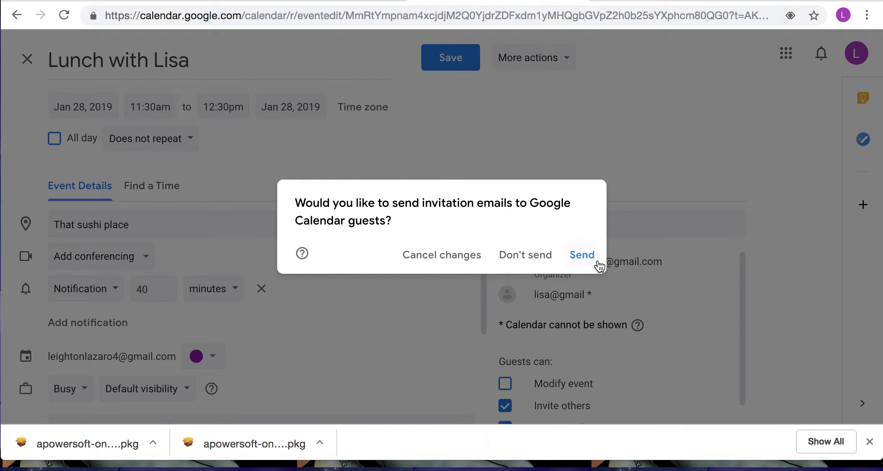
{"action": "left_click", "coordinate": [529, 257]}
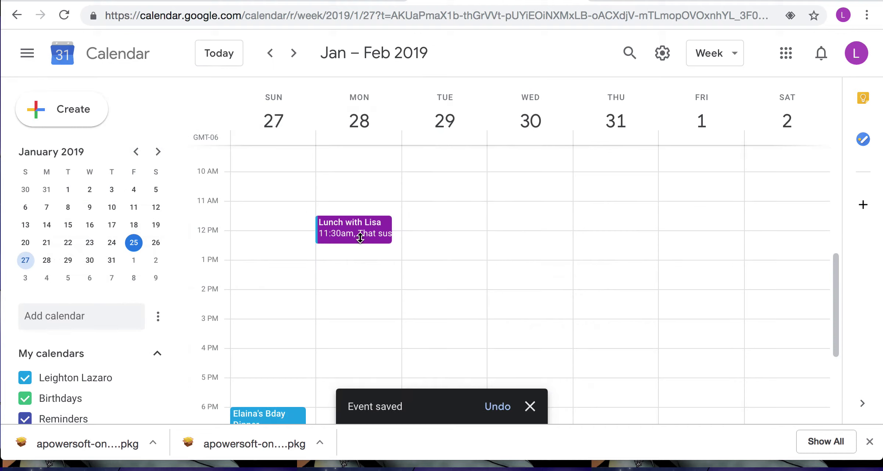
Drag the lunch event to Tuesday January 29 at 11:45am, skipping guest update e-mails.
{"action": "left_click_drag", "start_coordinate": [359, 234], "coordinate": [444, 241]}
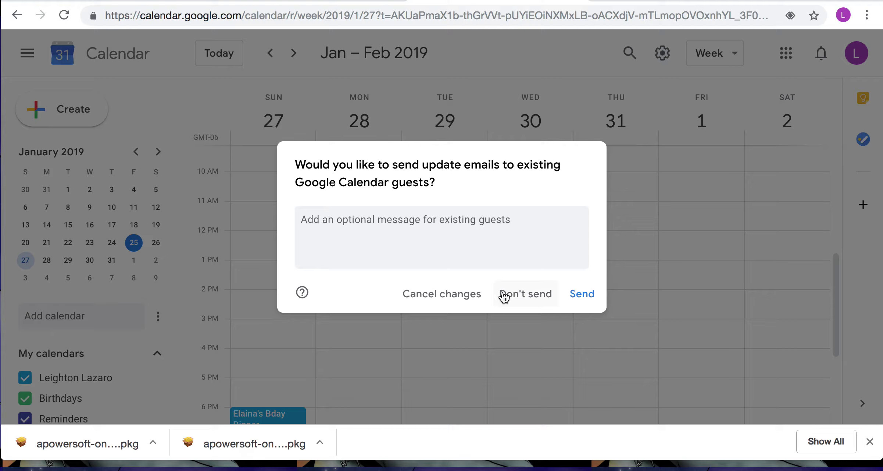
{"action": "left_click", "coordinate": [514, 294]}
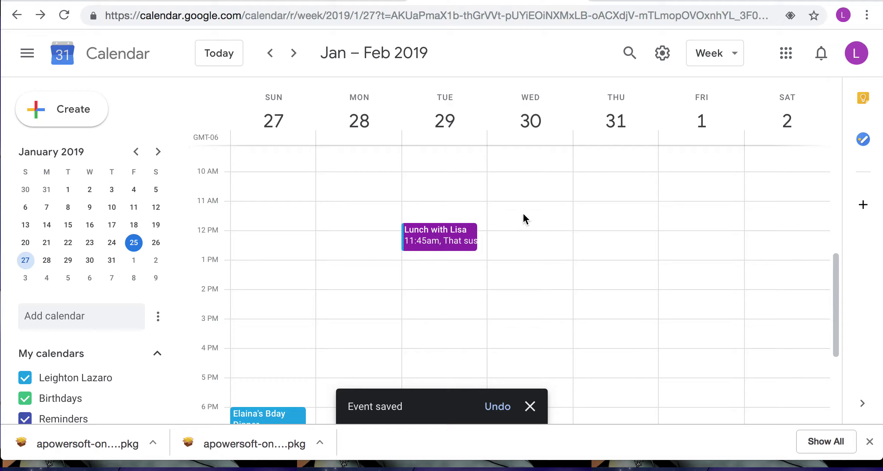
Quick-create a 'Google Hangout' event in Wednesday January 30's 10:30–11:30am slot.
{"action": "left_click", "coordinate": [523, 187]}
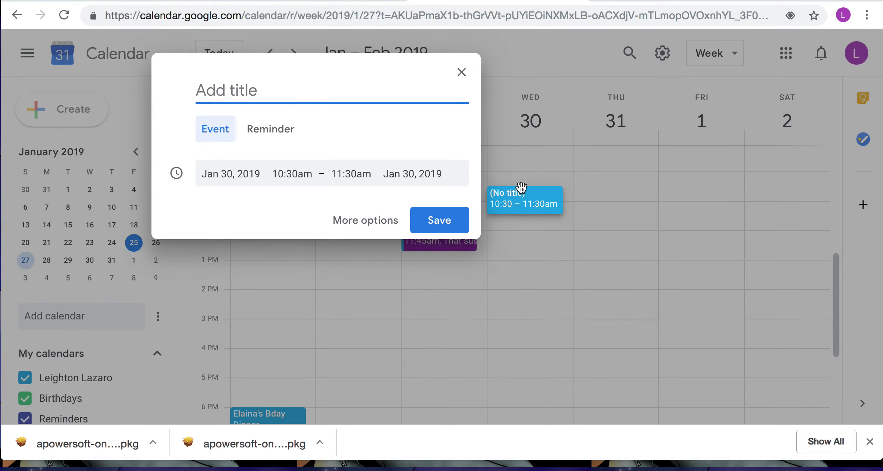
{"action": "type", "text": "Google "}
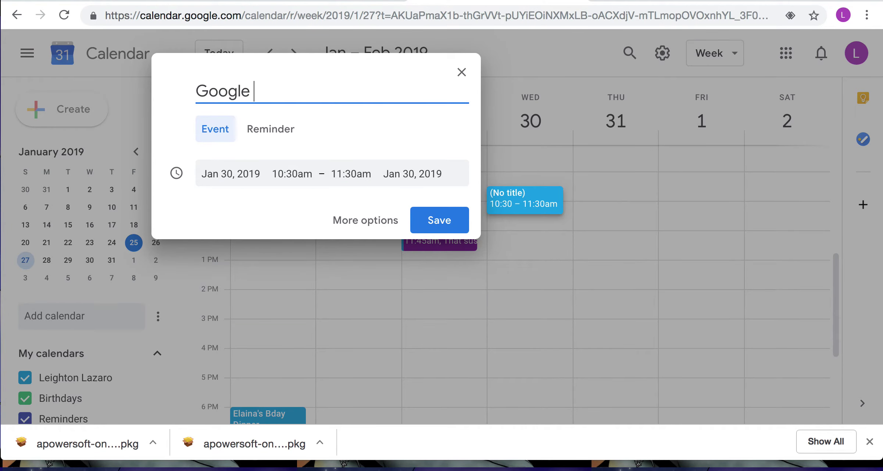
{"action": "type", "text": "Hangout"}
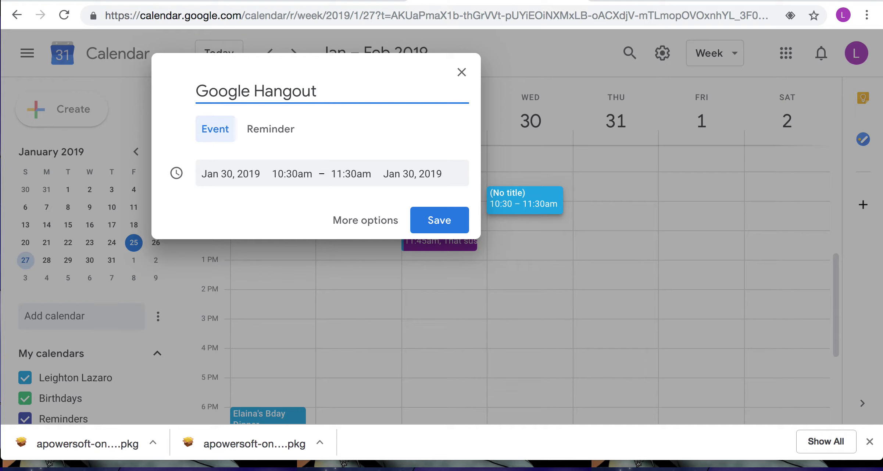
{"action": "left_click", "coordinate": [451, 212]}
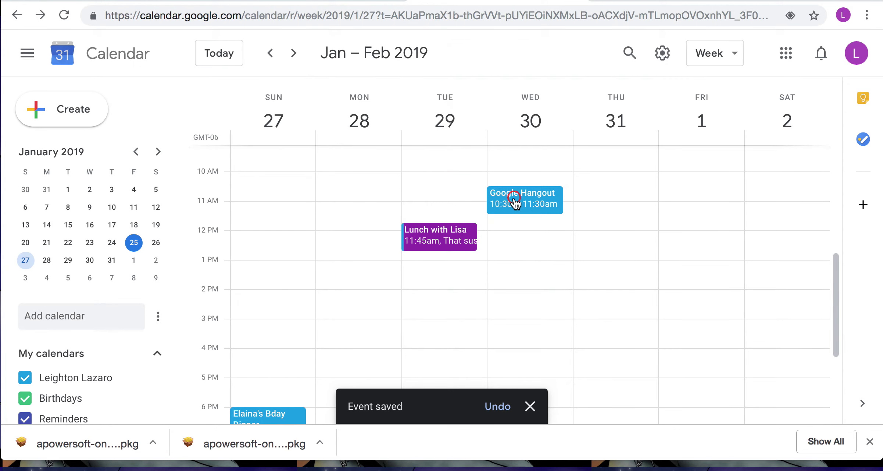
{"action": "left_click", "coordinate": [514, 202]}
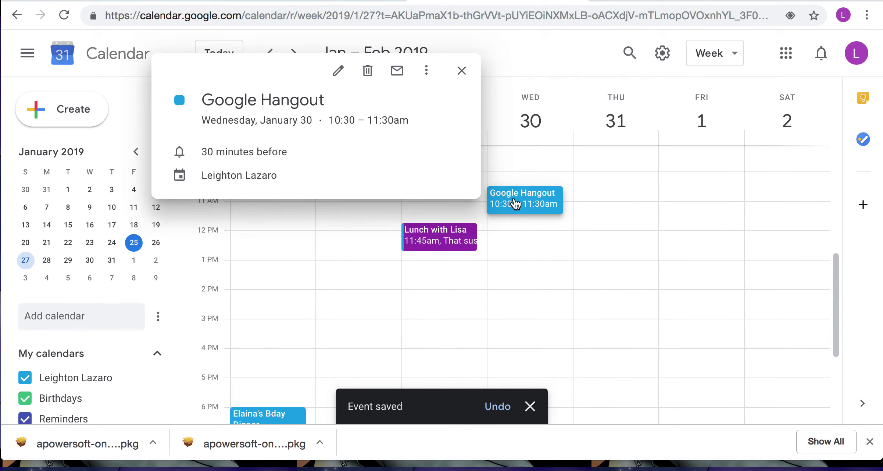
In the full editor, set the Google Hangout event's location to 'hangout'.
{"action": "left_click", "coordinate": [339, 72]}
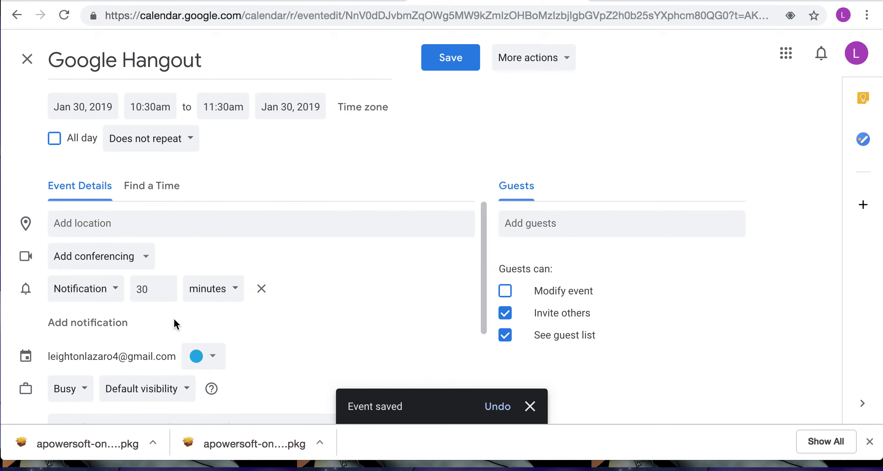
{"action": "scroll", "coordinate": [174, 318], "scroll_direction": "down", "scroll_amount": 3}
{"action": "scroll", "coordinate": [174, 318], "scroll_direction": "up", "scroll_amount": 3}
{"action": "left_click", "coordinate": [151, 222]}
{"action": "type", "text": "hangout"}
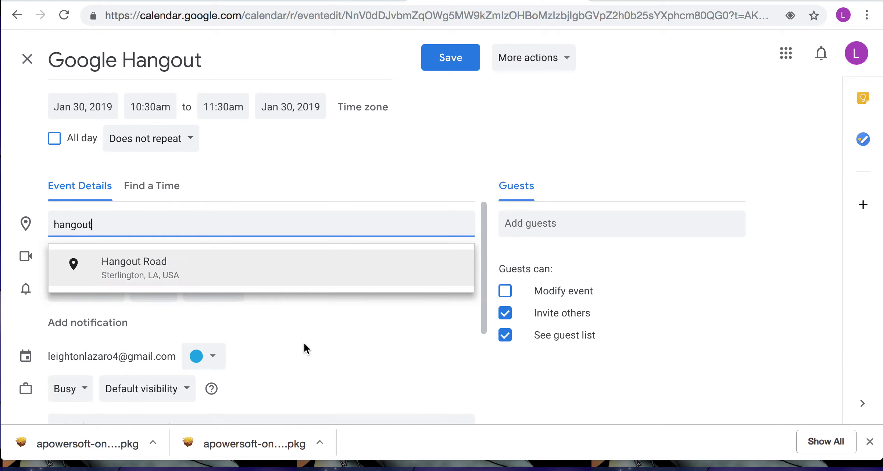
{"action": "left_click", "coordinate": [304, 342]}
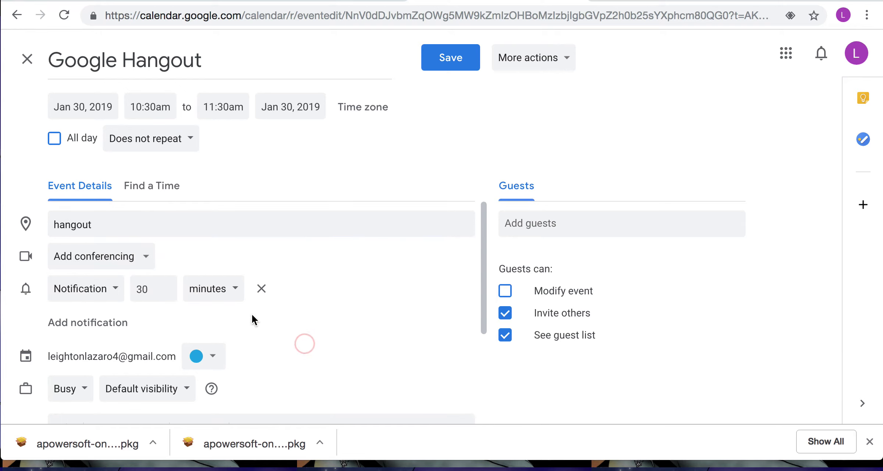
Attach Hangouts conferencing, add the description 'hangout', and save the event.
{"action": "left_click", "coordinate": [139, 257]}
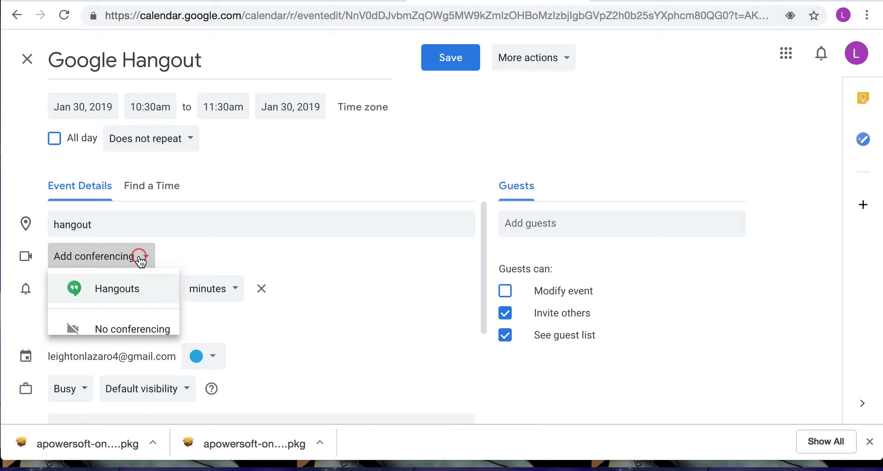
{"action": "left_click", "coordinate": [127, 298]}
{"action": "scroll", "coordinate": [277, 329], "scroll_direction": "down", "scroll_amount": 4}
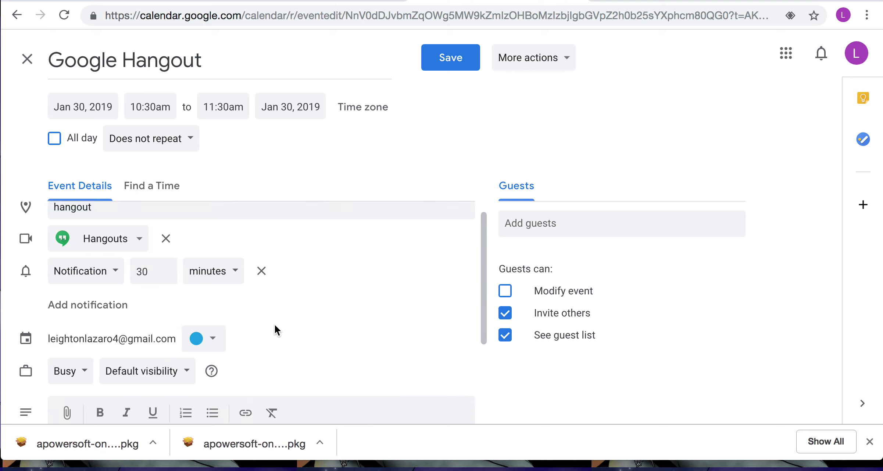
{"action": "left_click", "coordinate": [262, 313]}
{"action": "type", "text": "hangout"}
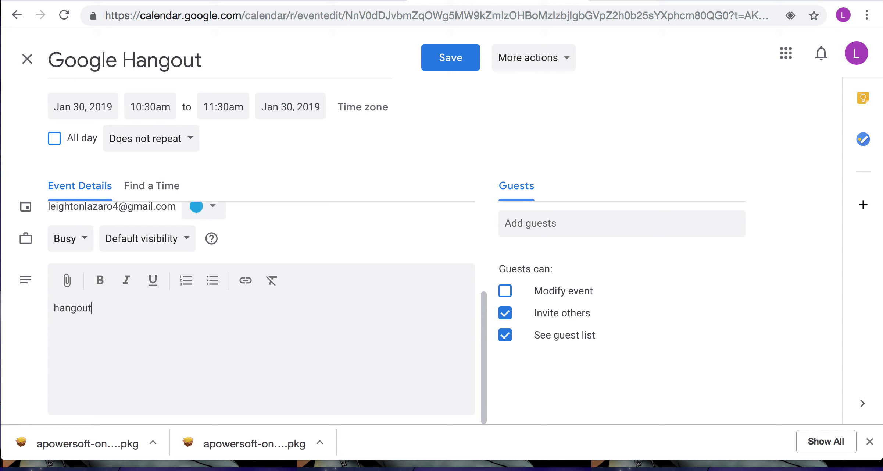
{"action": "scroll", "coordinate": [263, 312], "scroll_direction": "up", "scroll_amount": 4}
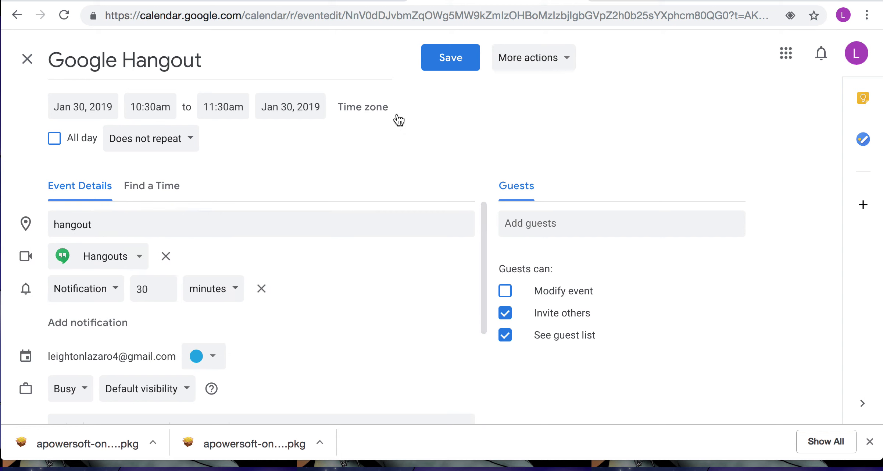
{"action": "left_click", "coordinate": [452, 54]}
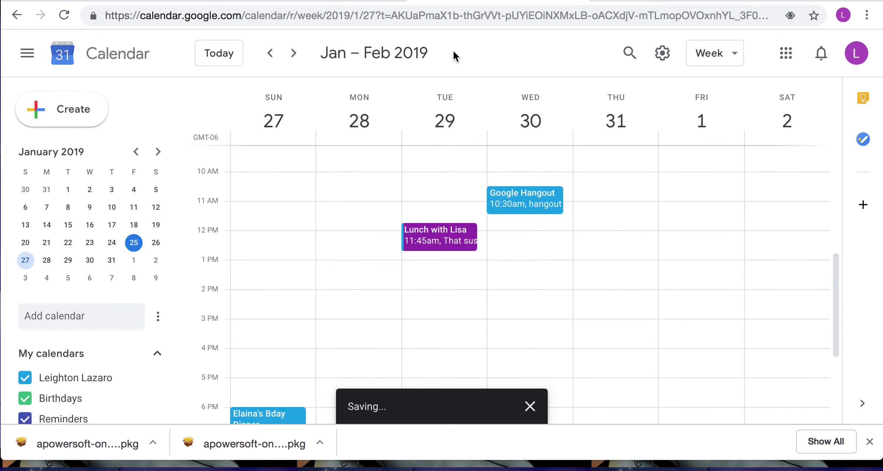